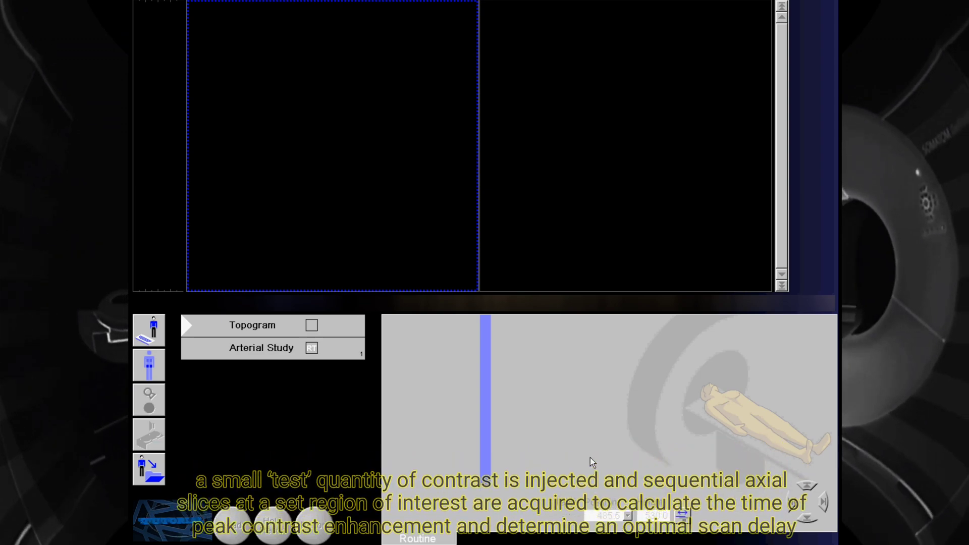
# Open the Arterial Study row's context menu listing Contrast, Bolus Tracking and TestBolus.
pyautogui.rightClick(261, 348)
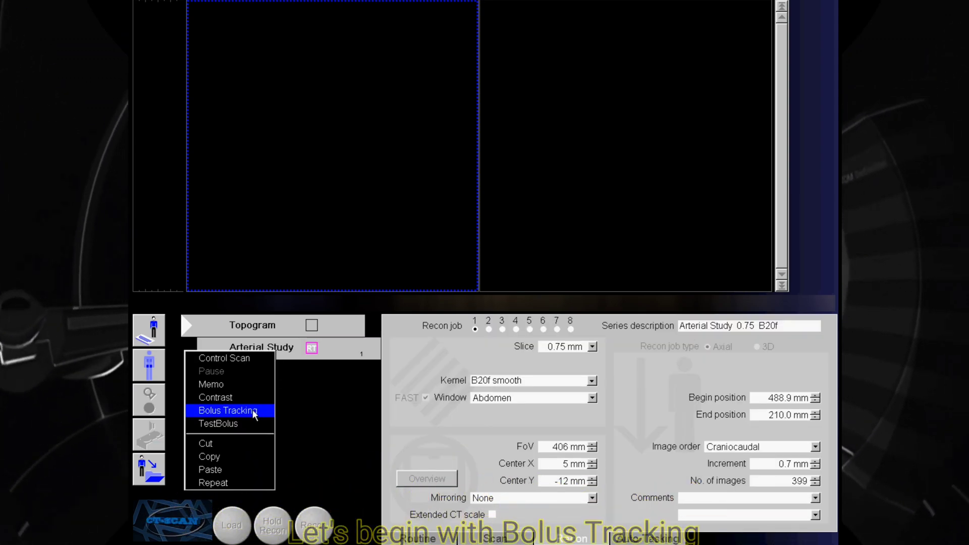
# Insert Bolus Tracking so PreMonitoring, Contrast and Monitoring precede the Arterial Study.
pyautogui.click(254, 412)
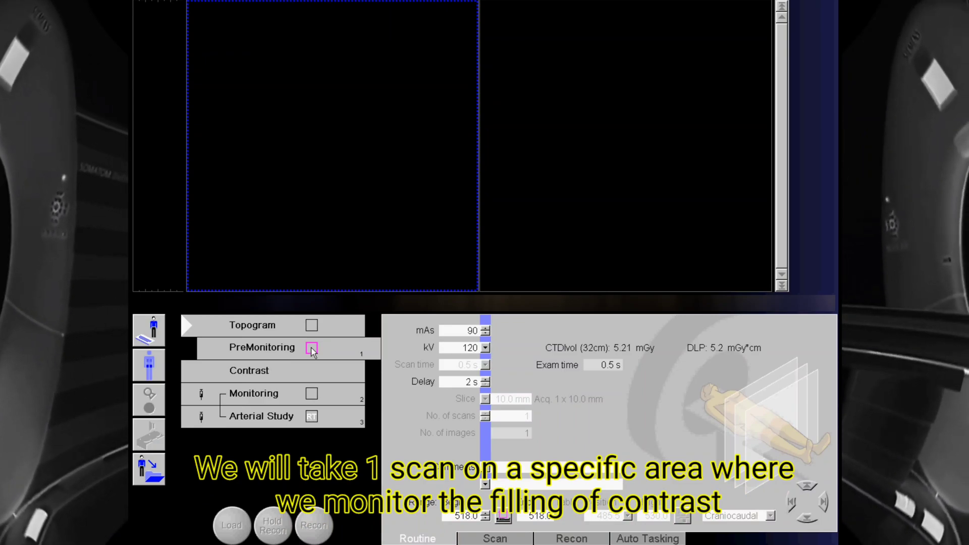
# Review the Contrast injection settings, then the Monitoring parameters: 50 scans, 3 s delay.
pyautogui.click(281, 379)
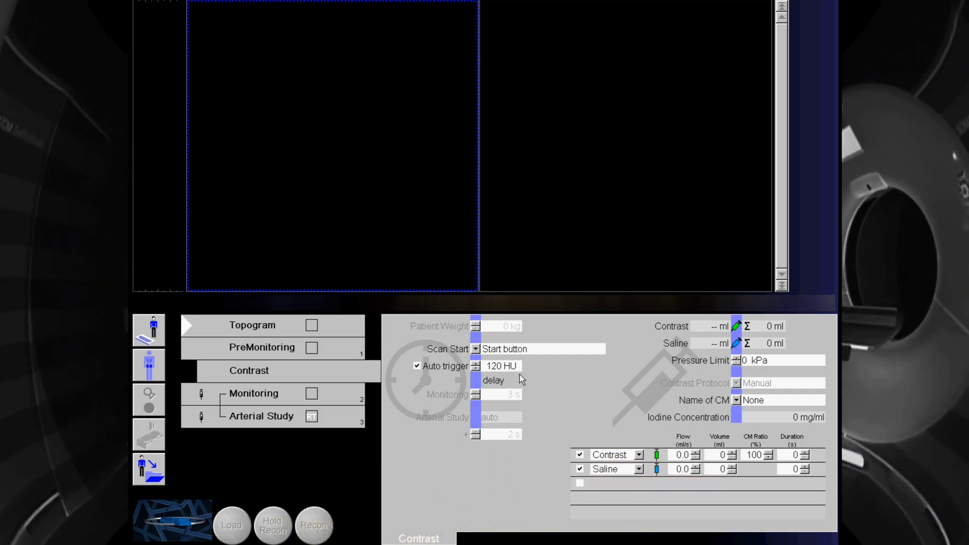
pyautogui.click(309, 393)
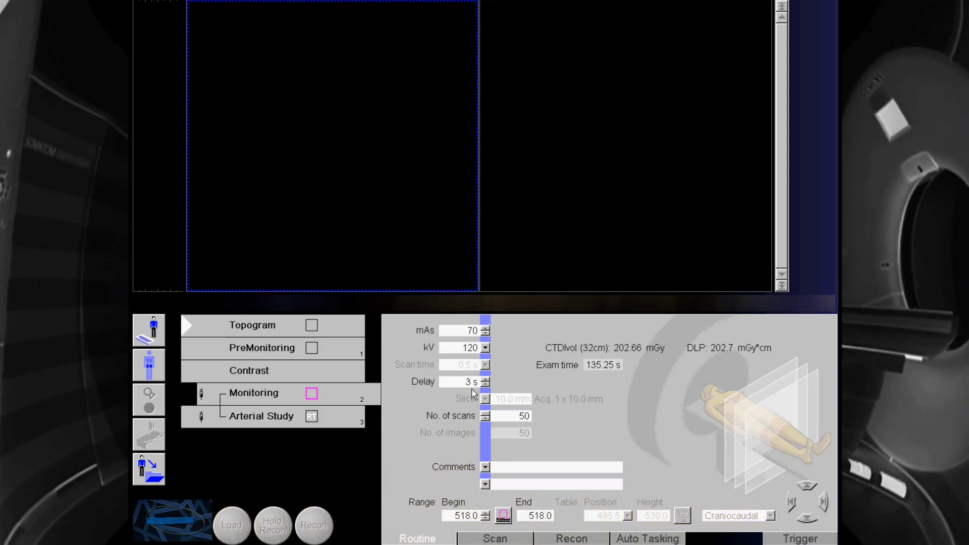
# Check the Monitoring cycle time on its Scan tab, then review the Arterial Study reconstruction.
pyautogui.click(495, 539)
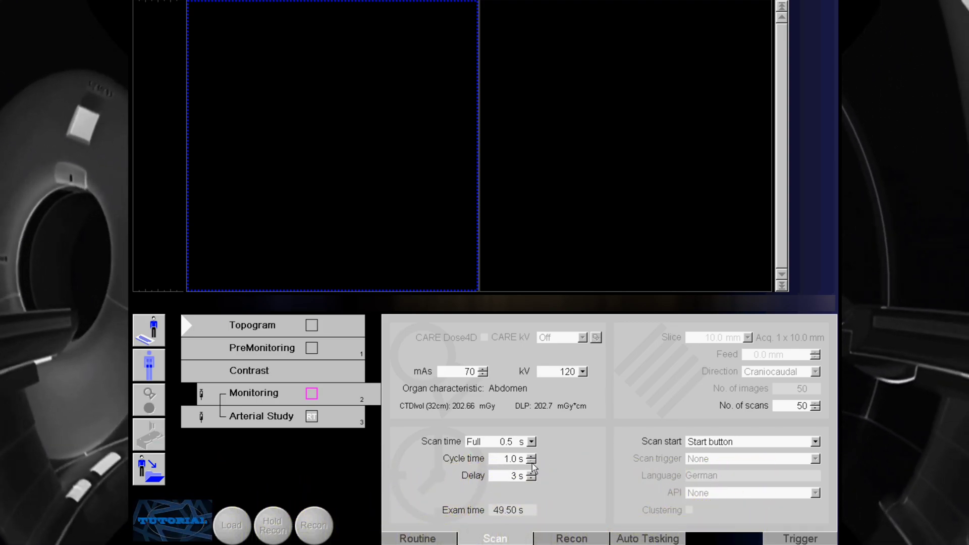
pyautogui.click(313, 419)
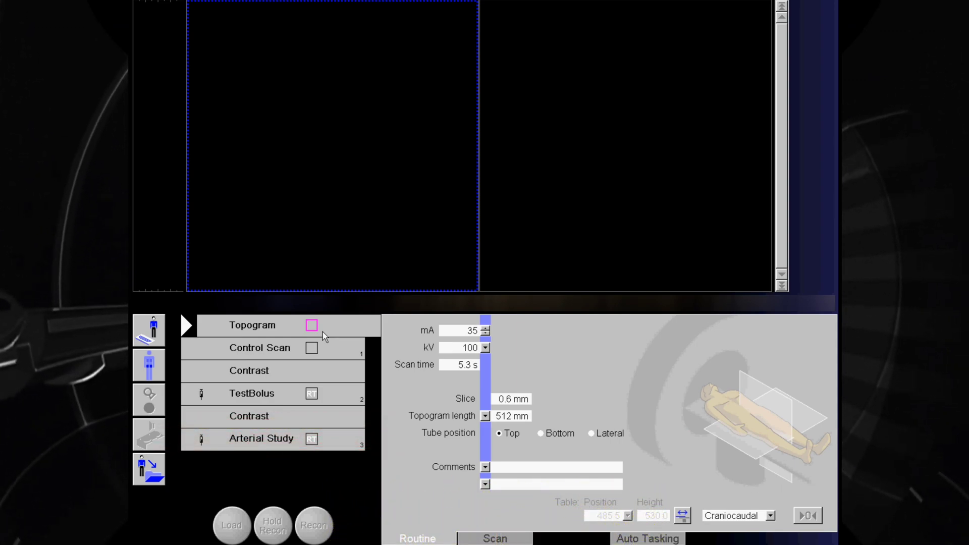
# Review the Control Scan, Contrast and TestBolus steps (15 scans after an 8 s delay).
pyautogui.click(310, 348)
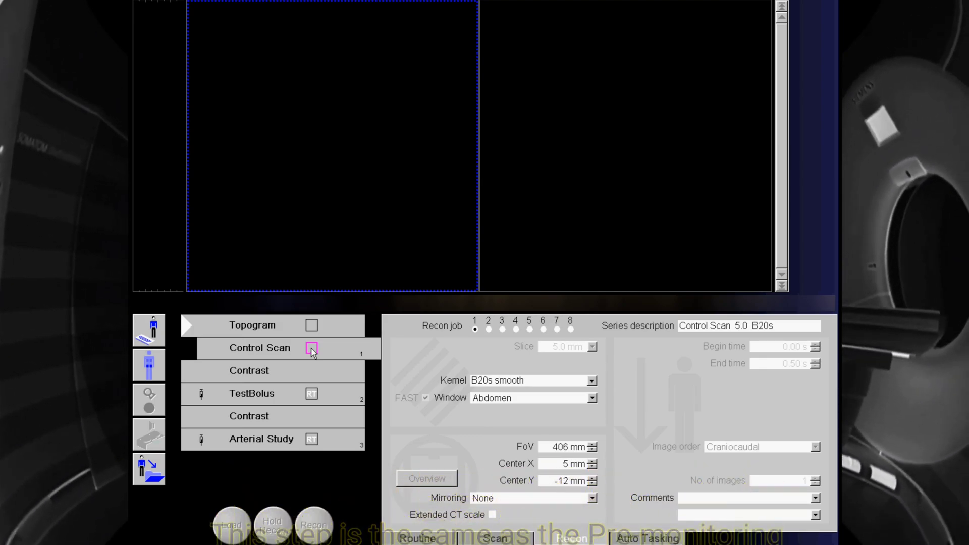
pyautogui.click(289, 376)
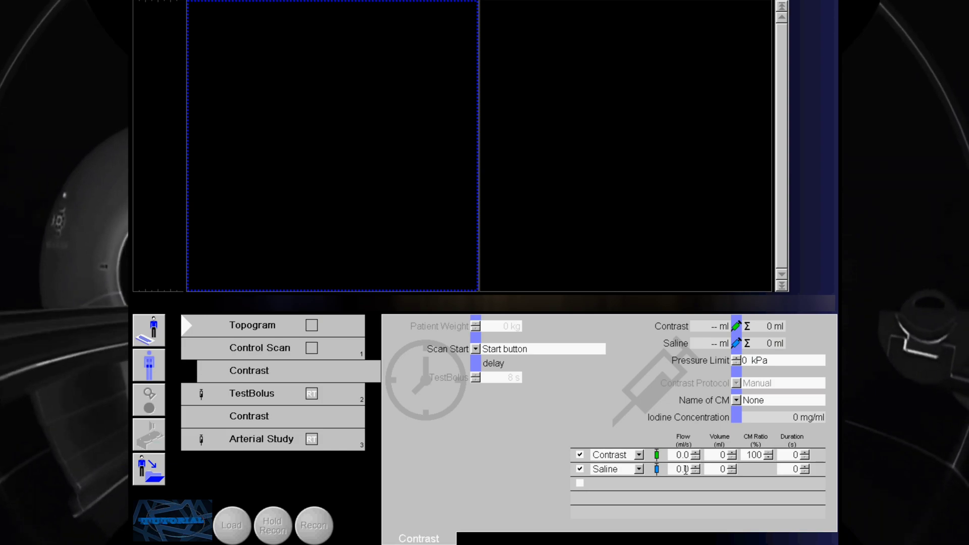
pyautogui.click(312, 394)
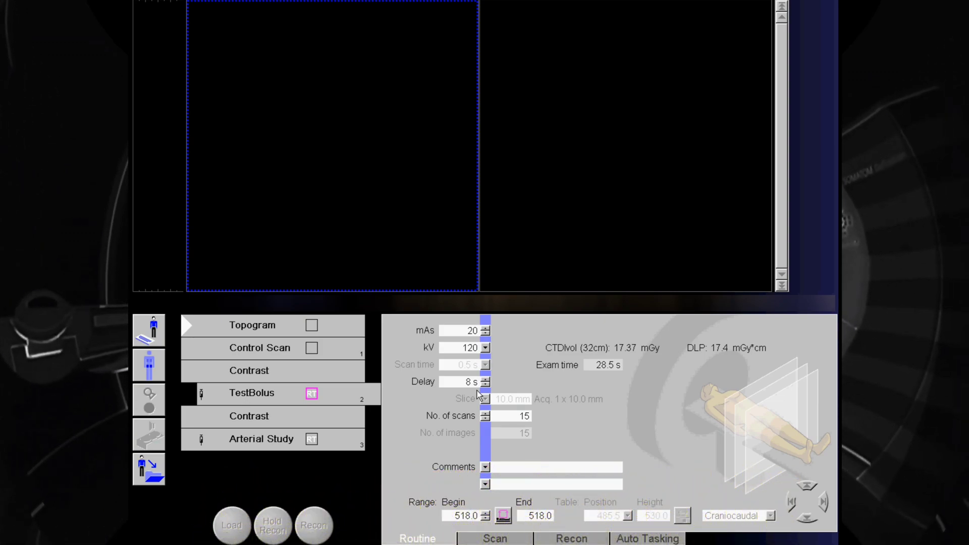
# Review the Arterial Study scan parameters.
pyautogui.click(311, 440)
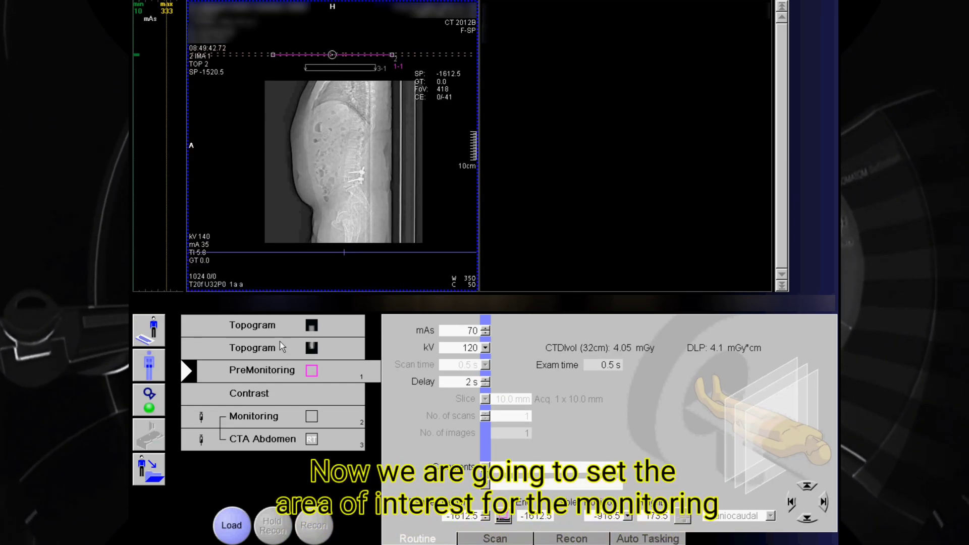
# Lower the PreMonitoring slice on the topogram and narrow its field of view to 386 mm.
pyautogui.click(279, 327)
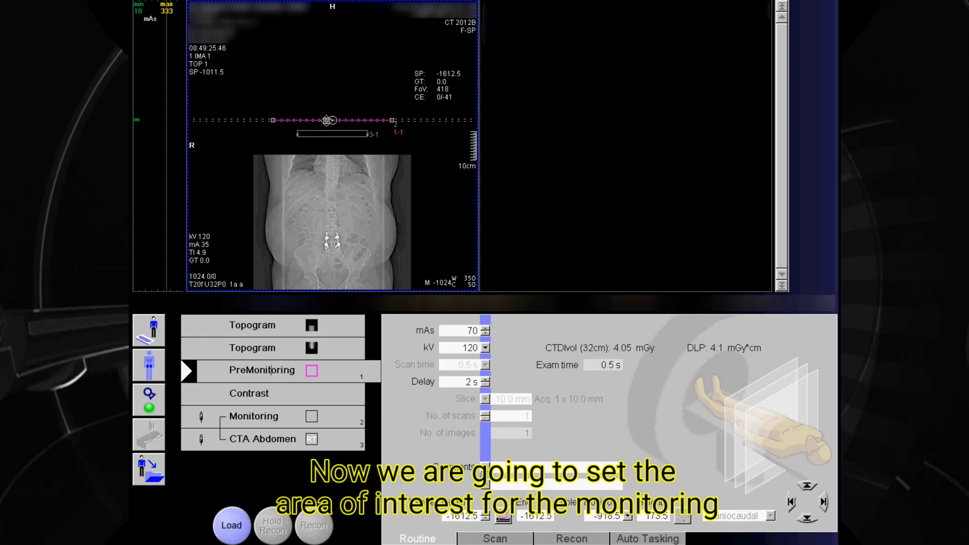
pyautogui.moveTo(327, 120); pyautogui.dragTo(333, 179)
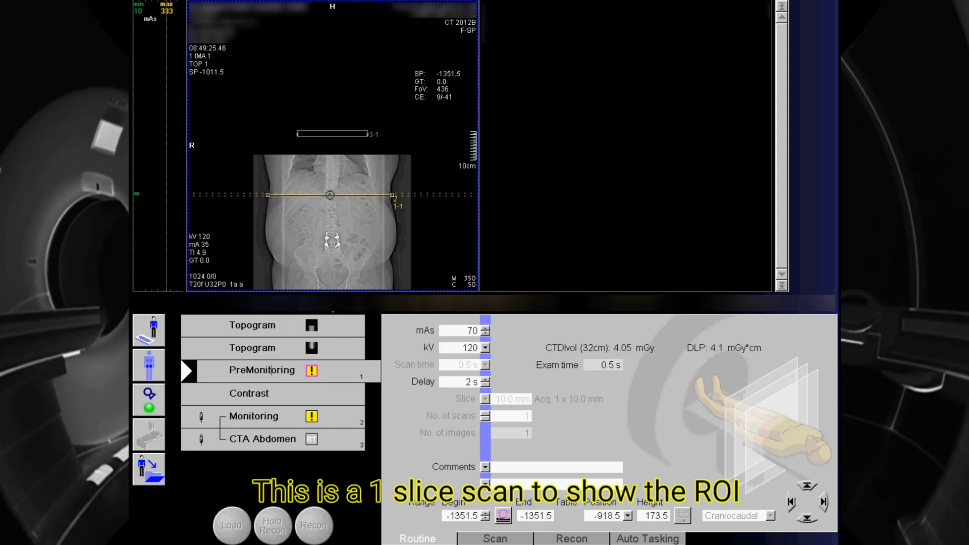
pyautogui.click(312, 348)
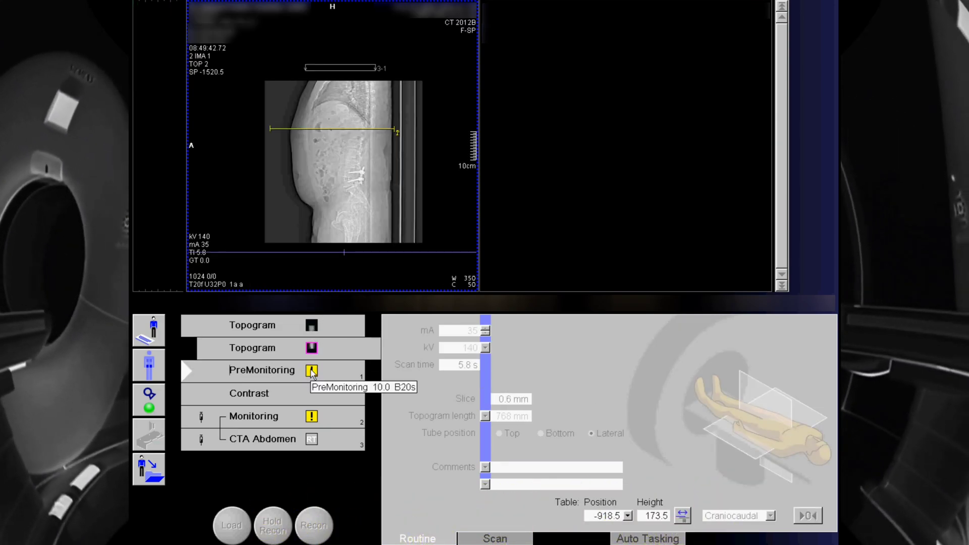
pyautogui.click(335, 128)
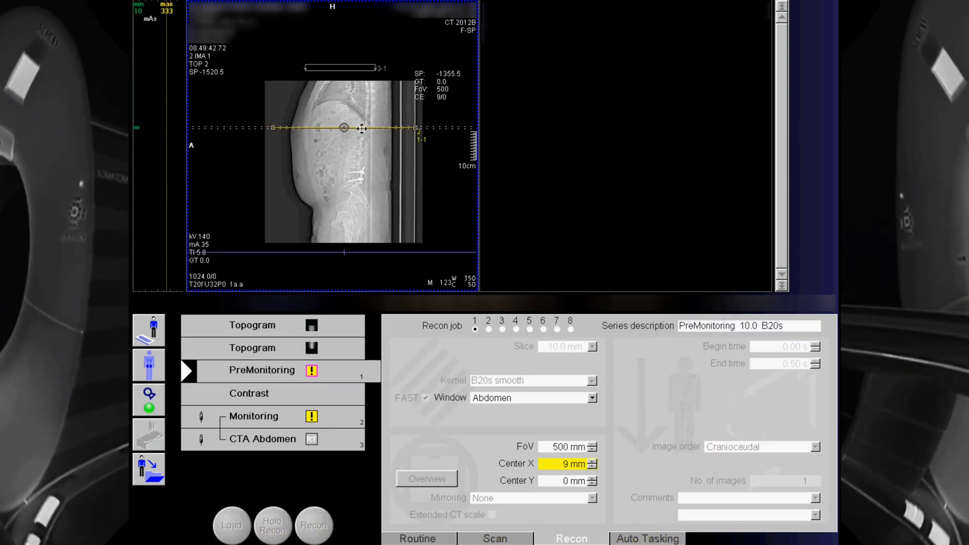
pyautogui.moveTo(408, 128); pyautogui.dragTo(388, 128)
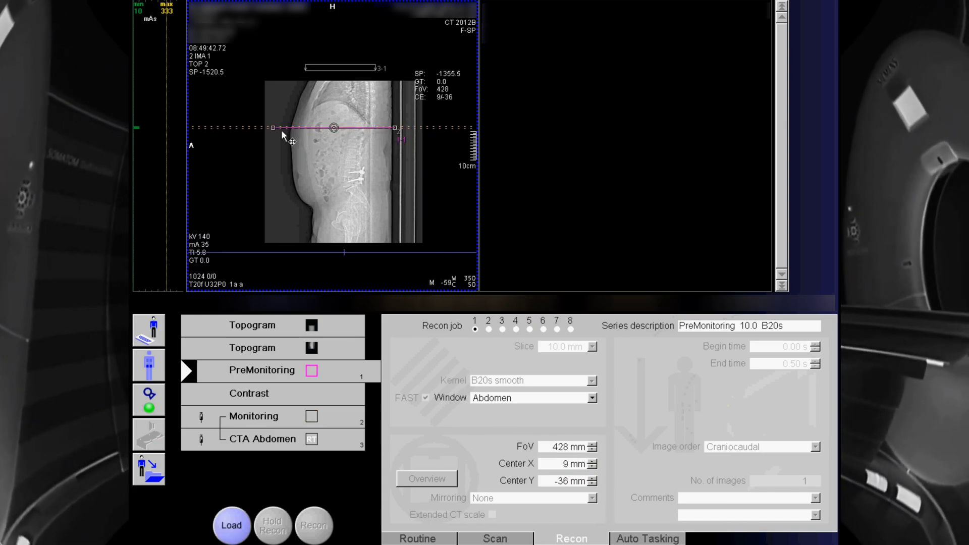
pyautogui.moveTo(273, 127); pyautogui.dragTo(285, 127)
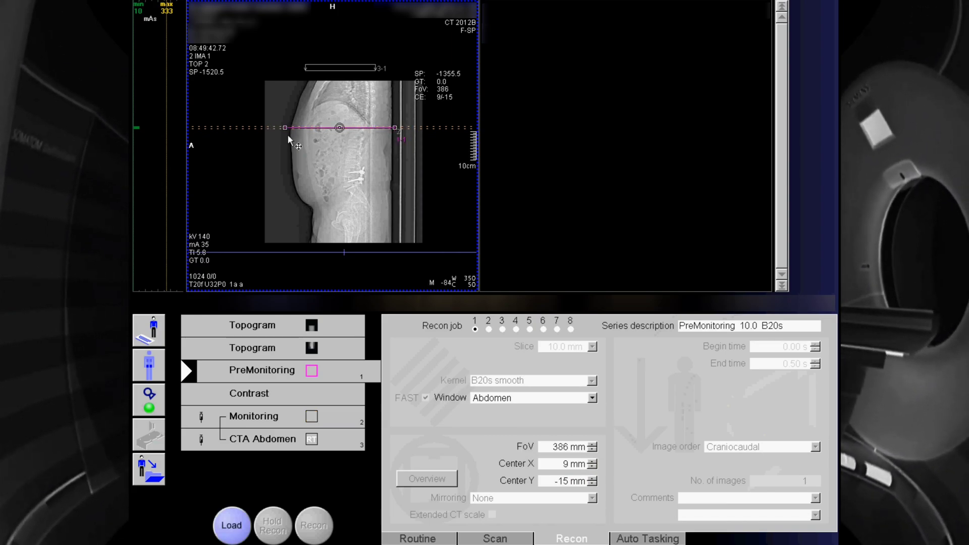
# Return to the frontal topogram and load the PreMonitoring scan for acquisition.
pyautogui.click(312, 327)
pyautogui.click(310, 375)
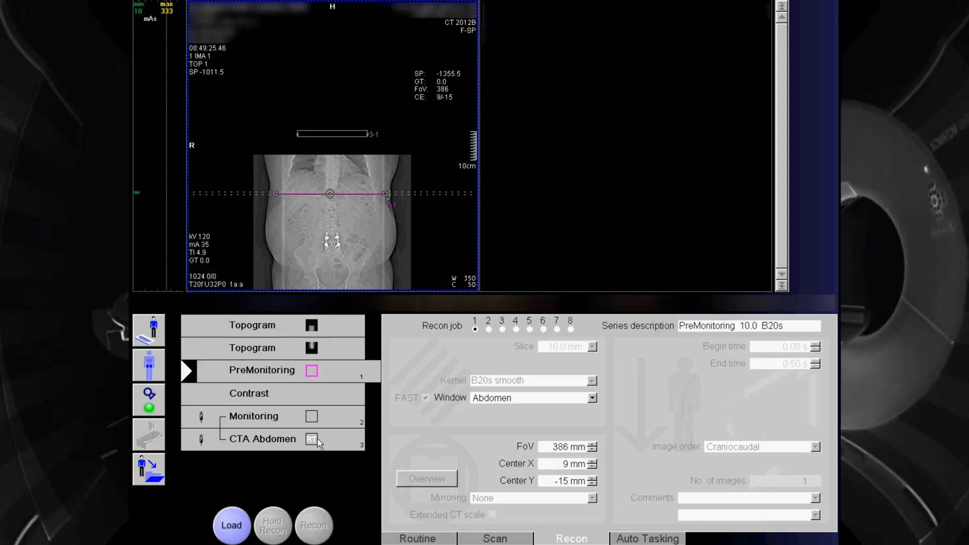
pyautogui.click(234, 524)
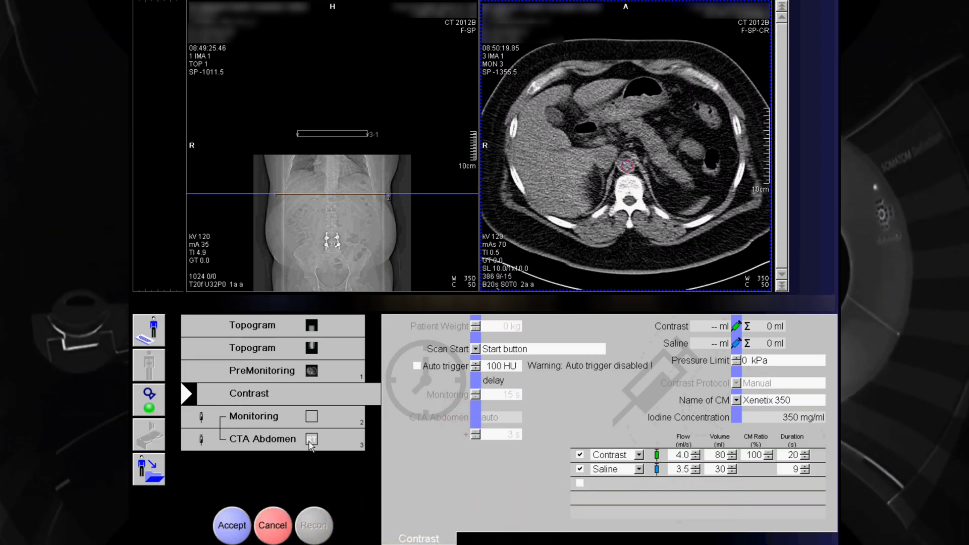
# Review the Monitoring and CTA Abdomen parameters, then load the CHEST PE test-bolus protocol.
pyautogui.click(274, 420)
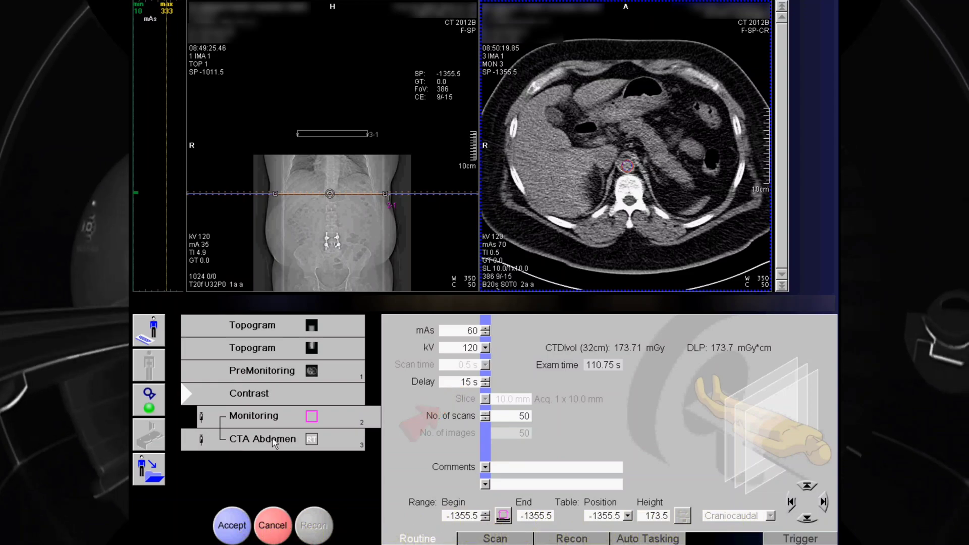
pyautogui.click(272, 440)
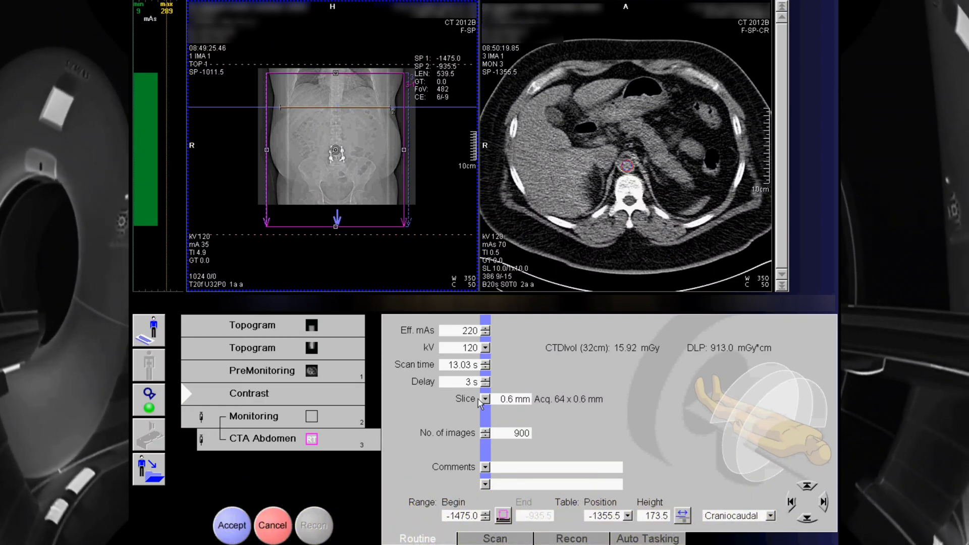
pyautogui.scroll(-3, 484, 398)
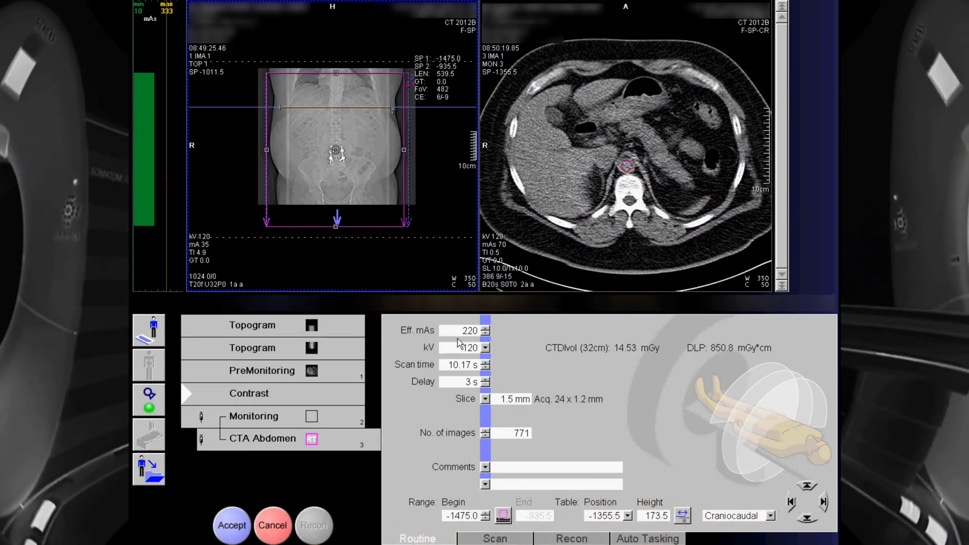
pyautogui.click(232, 525)
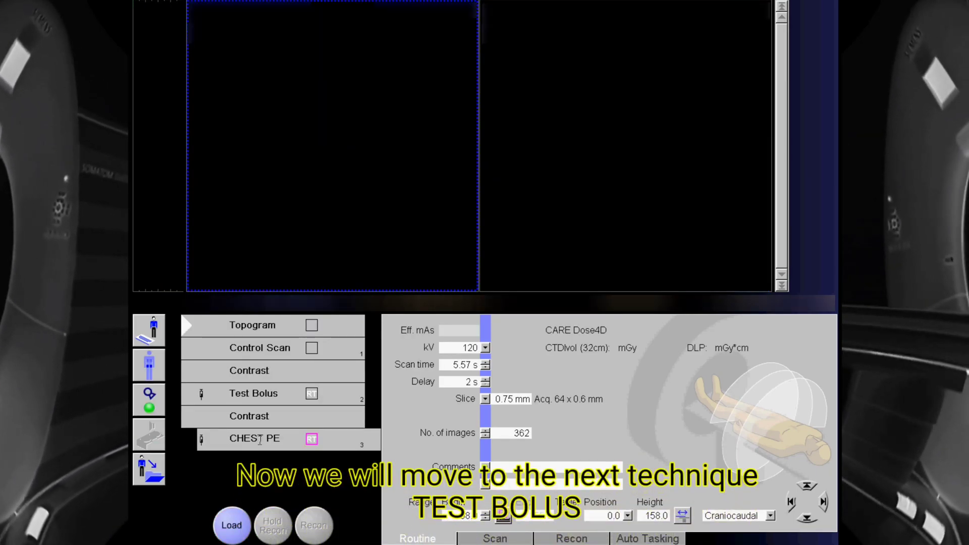
pyautogui.click(232, 530)
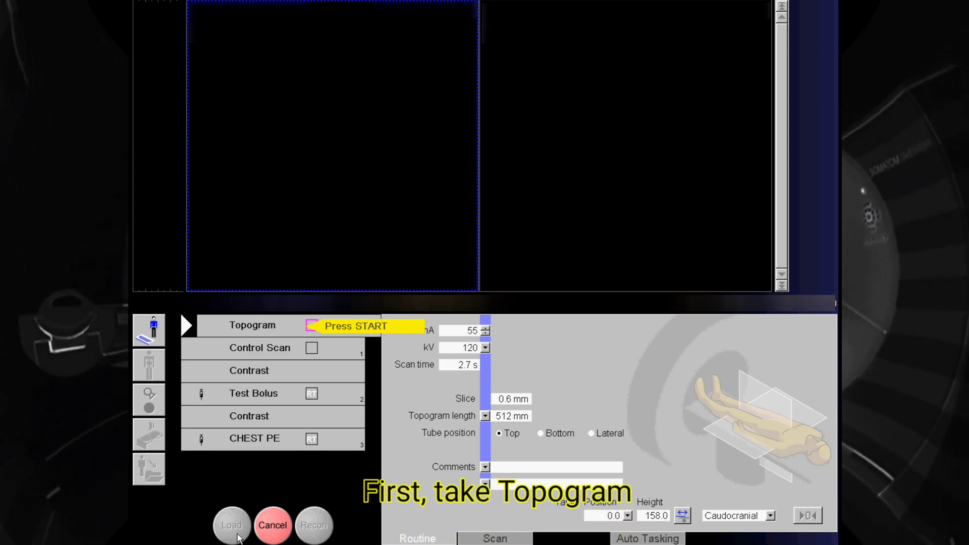
# Start the CHEST PE topogram acquisition at 55 mA, 120 kV, 512 mm length.
pyautogui.press('Return')
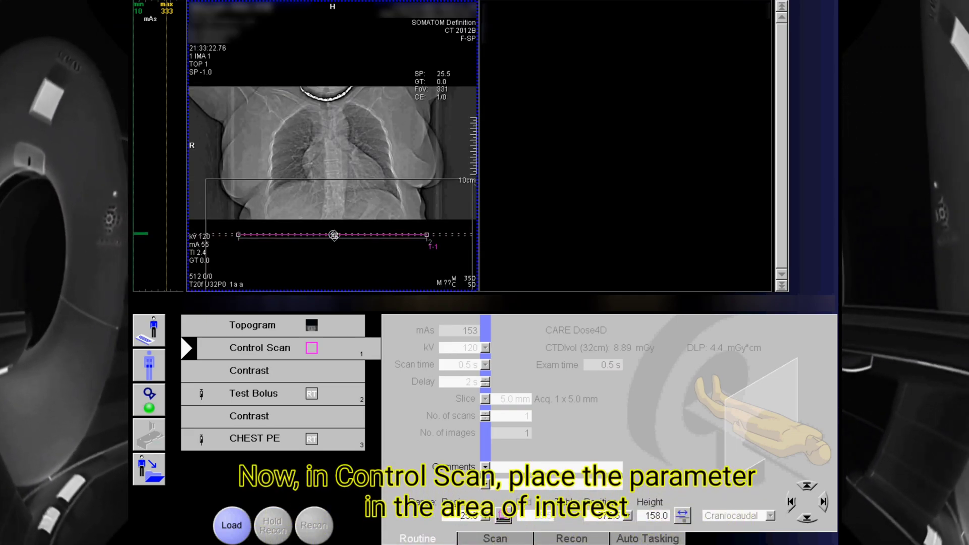
# Move the control scan level onto the lower chest and narrow its field of view.
pyautogui.moveTo(334, 234); pyautogui.dragTo(346, 146)
pyautogui.moveTo(432, 146); pyautogui.dragTo(397, 148)
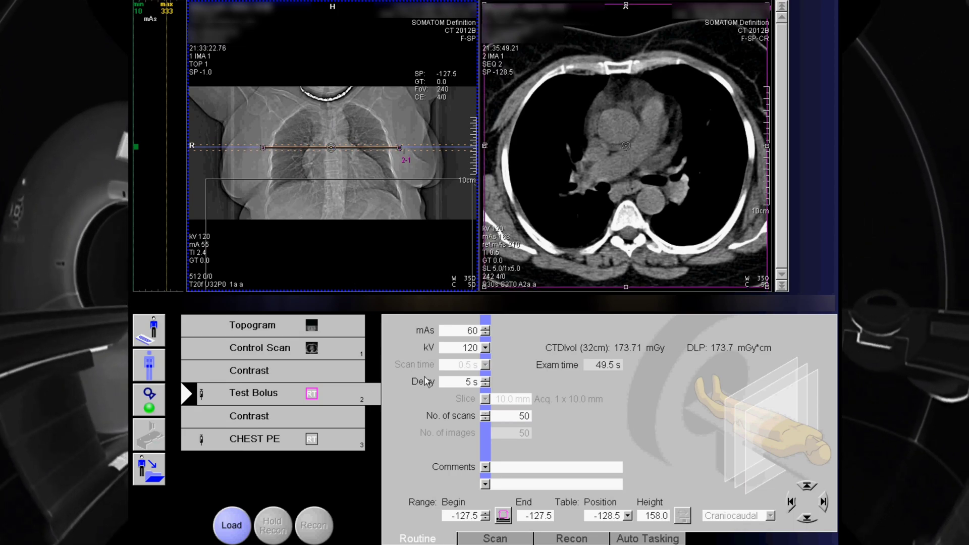
# Review the test bolus contrast and timing (5 s delay, 1.0 s cycle, 50 scans), then load it.
pyautogui.click(287, 374)
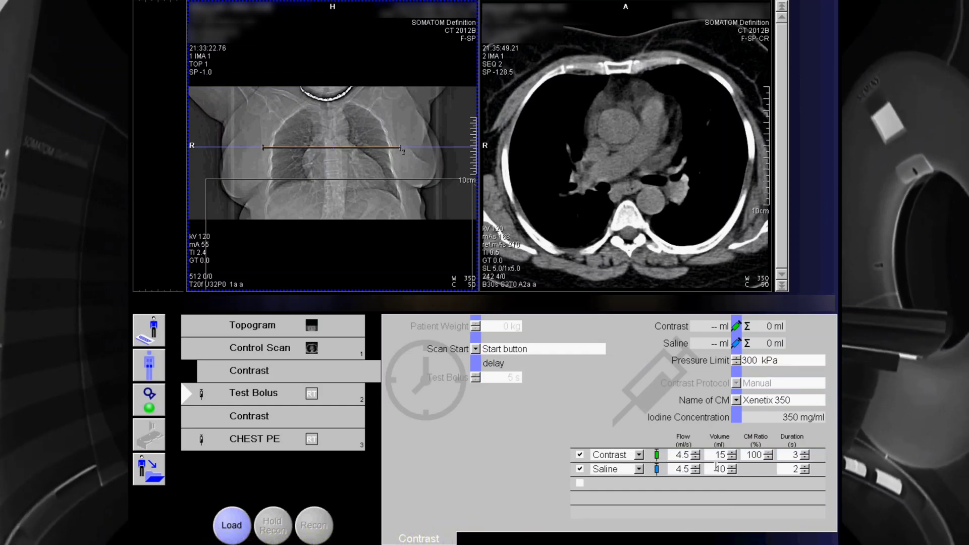
pyautogui.click(268, 393)
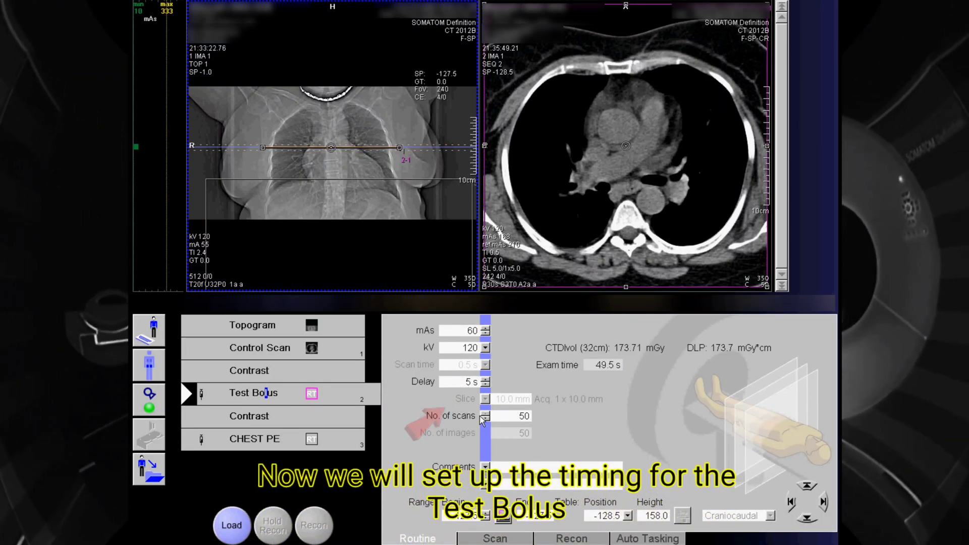
pyautogui.click(494, 538)
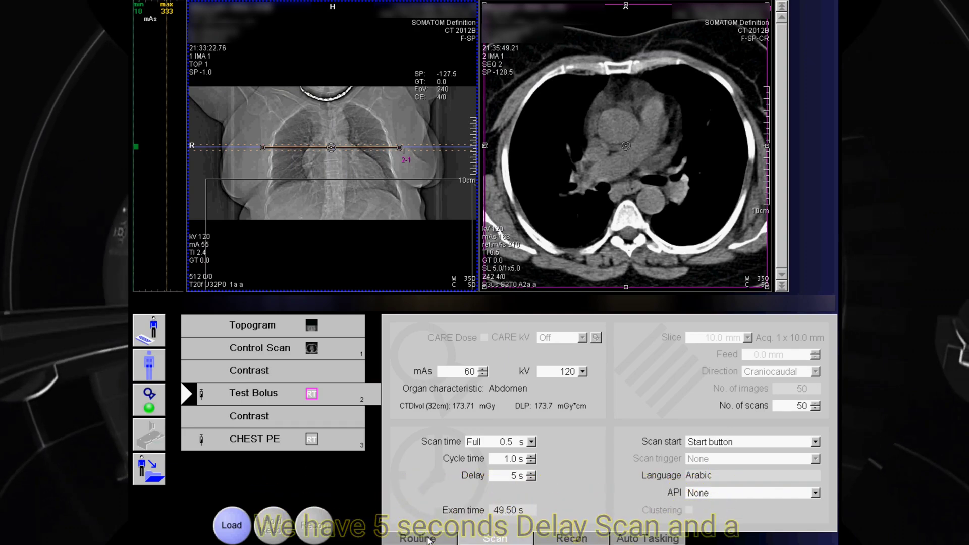
pyautogui.click(241, 534)
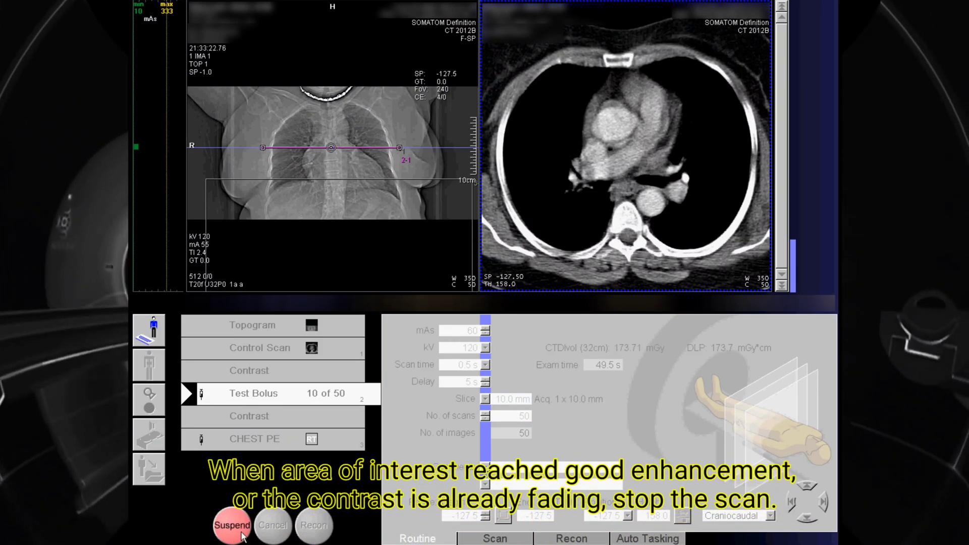
# Suspend the test bolus at image 11 of 50 and load the CHEST PE acquisition.
pyautogui.click(232, 525)
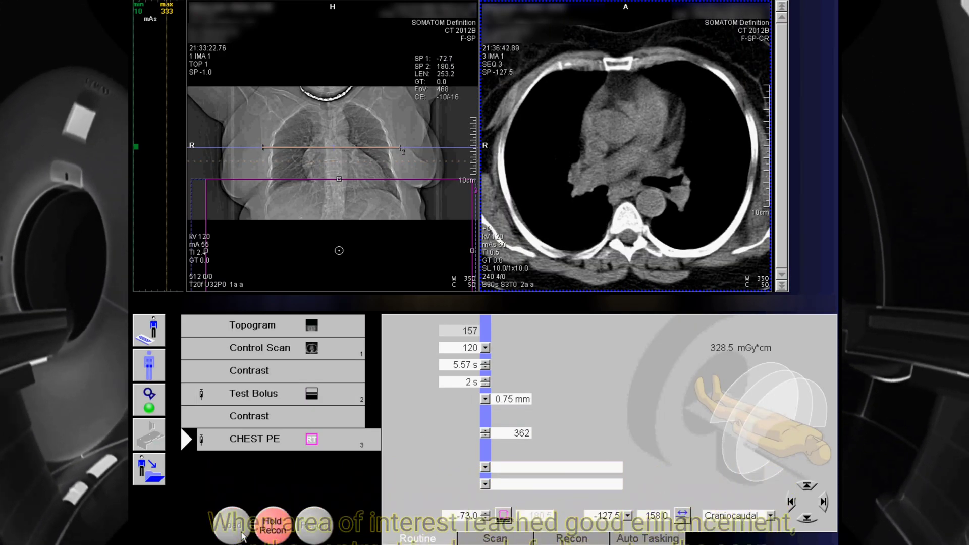
pyautogui.click(241, 534)
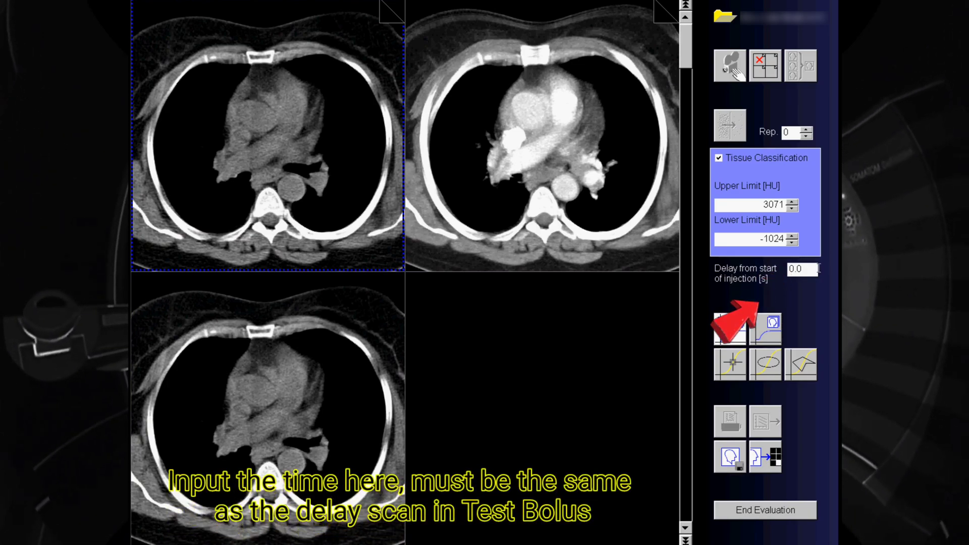
# Enter a 5.0 s injection delay and draw an aortic ROI, peaking at 254.7 HU at 10.2 s.
pyautogui.write('5.0')
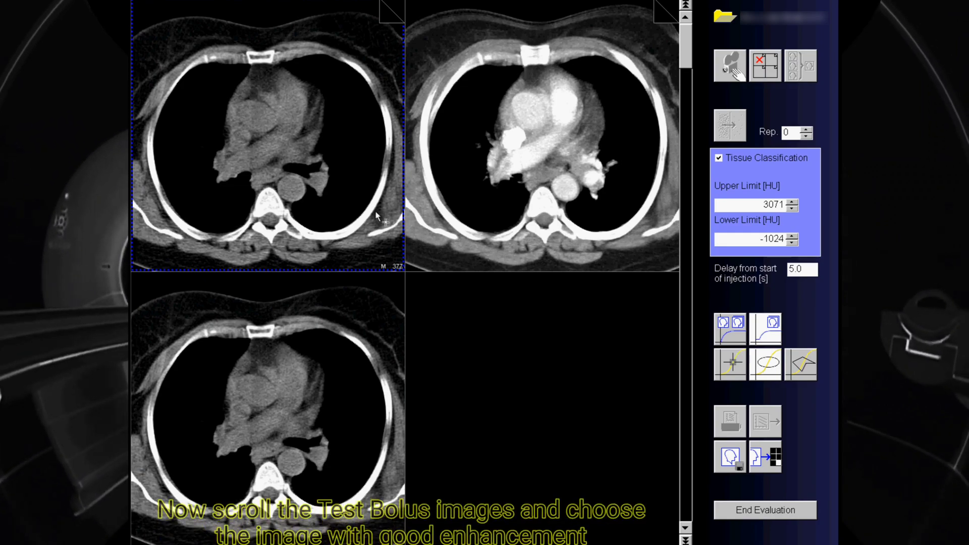
pyautogui.click(397, 10)
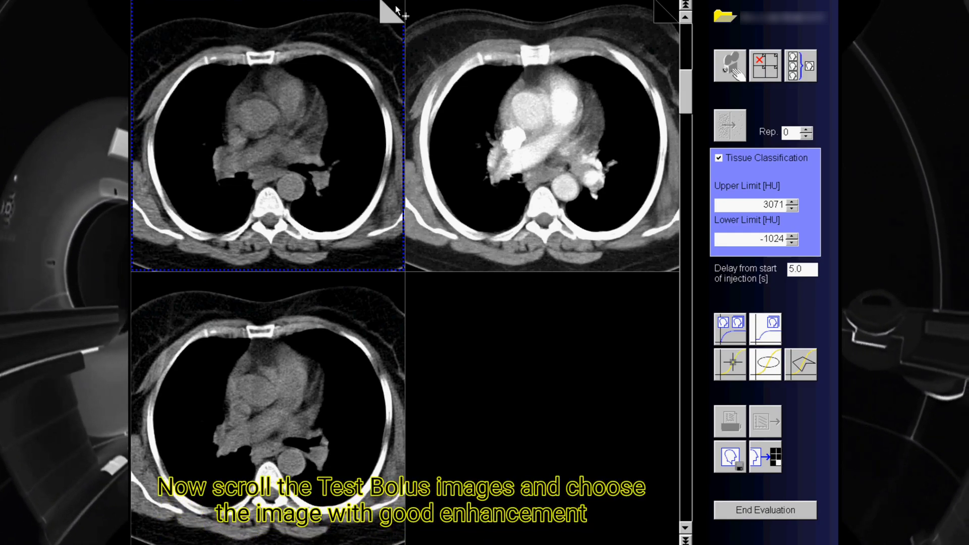
pyautogui.click(396, 10)
pyautogui.click(396, 10)
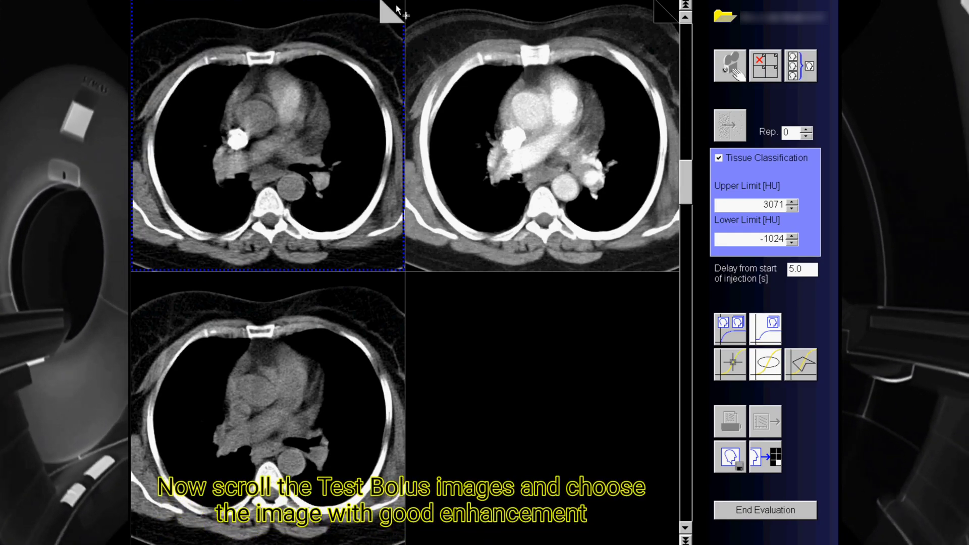
pyautogui.click(397, 10)
pyautogui.click(397, 10)
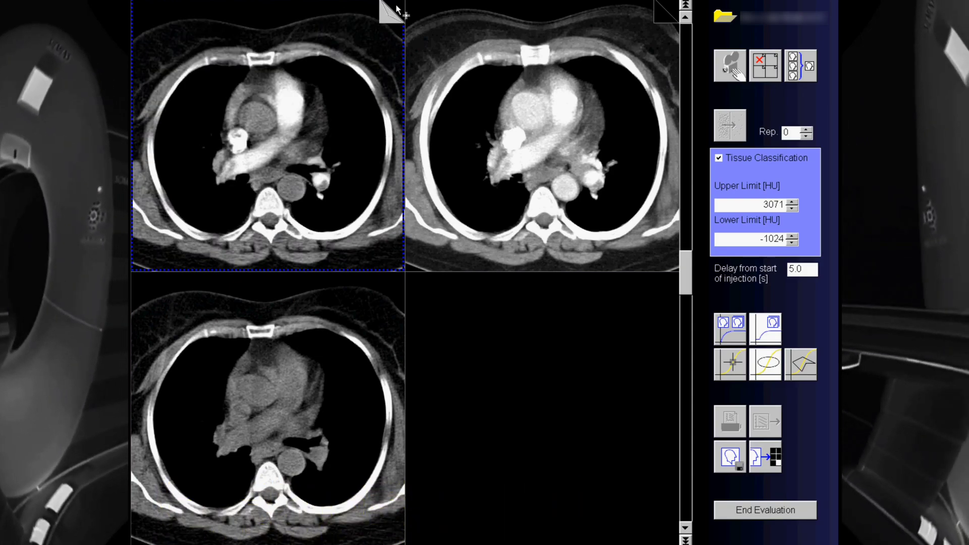
pyautogui.click(289, 117)
pyautogui.click(288, 116)
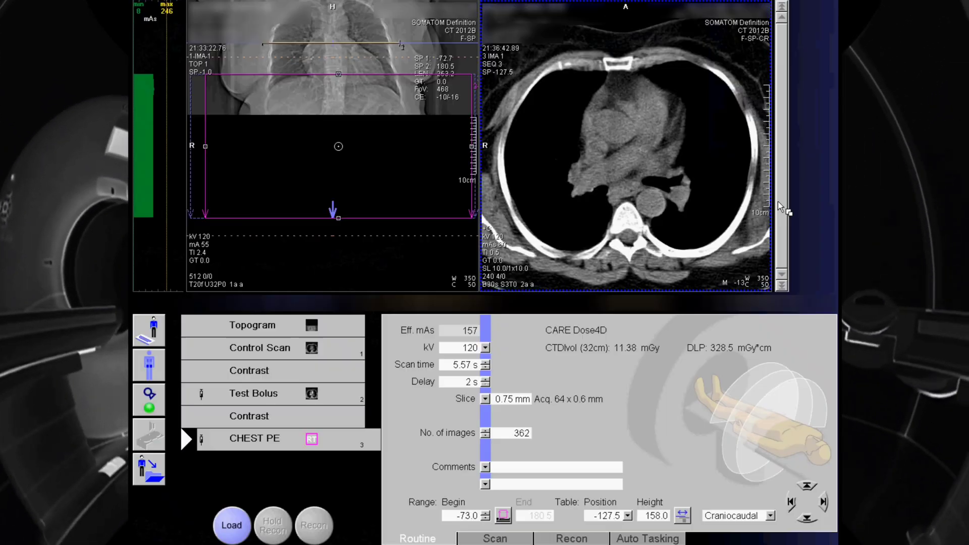
# Change the CHEST PE delay to 10 s.
pyautogui.doubleClick(468, 381)
pyautogui.write('10')
pyautogui.press('Tab')
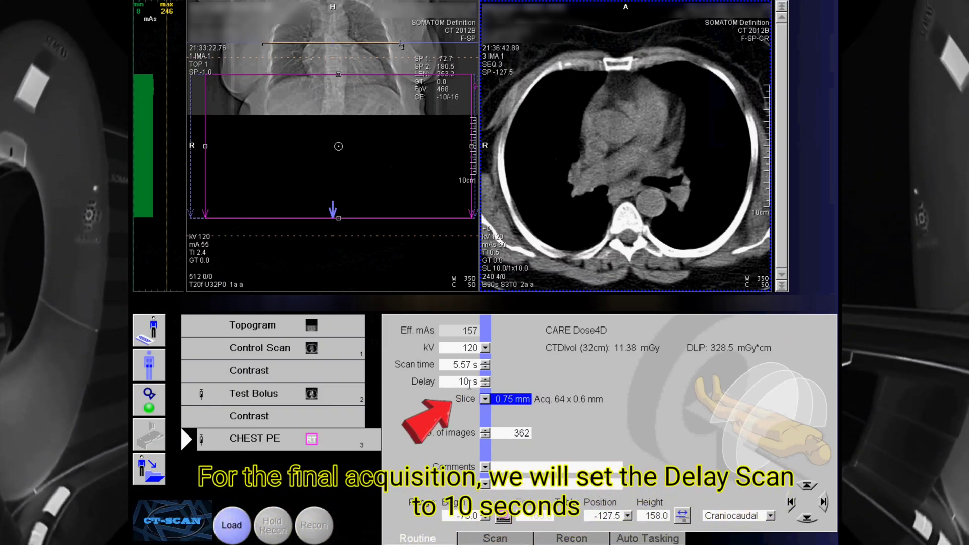
# Reposition and narrow the chest scan range, then show its contrast settings (Dualflow 4.5 ml/s, 50 ml).
pyautogui.moveTo(331, 92); pyautogui.dragTo(337, 121)
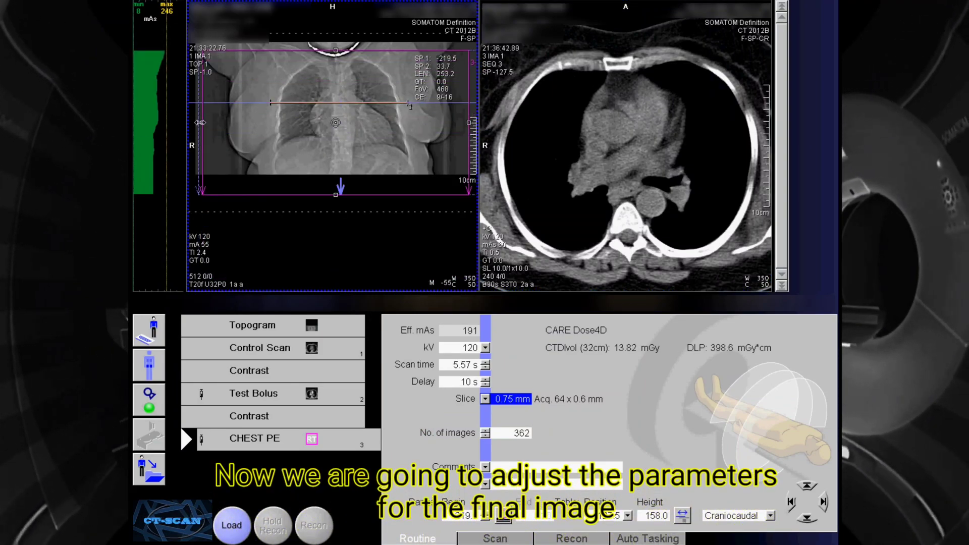
pyautogui.moveTo(200, 122); pyautogui.dragTo(223, 122)
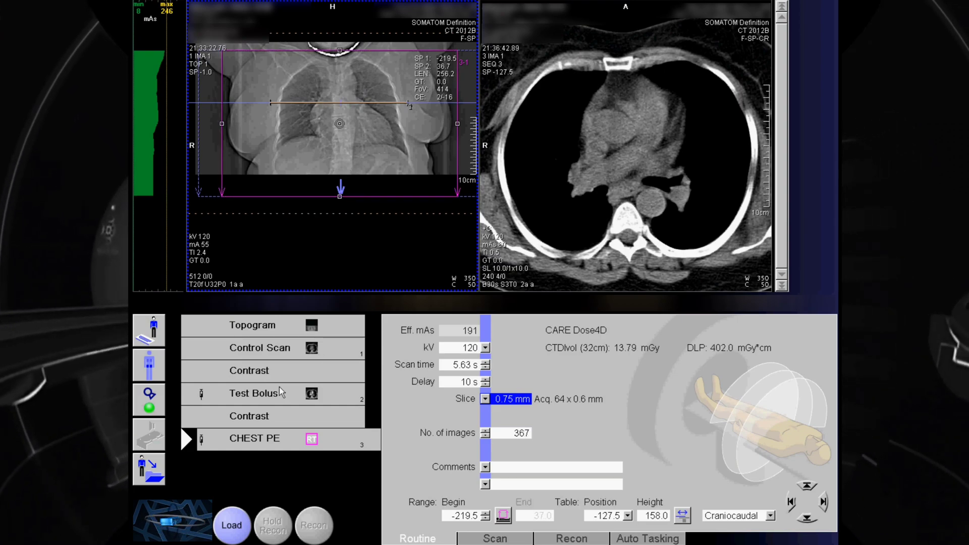
pyautogui.click(269, 422)
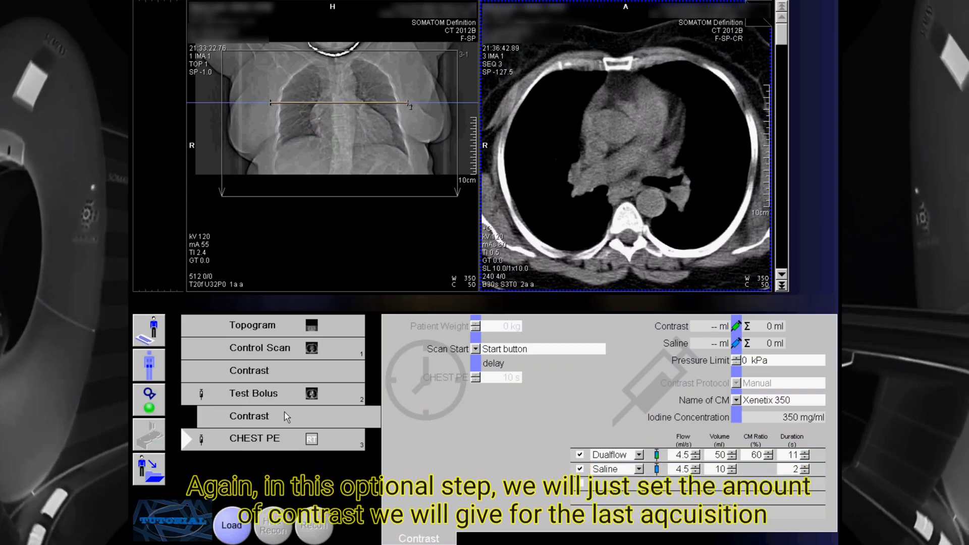
# Load the CHEST PE scan with its 10 s delay and 367 images.
pyautogui.click(282, 436)
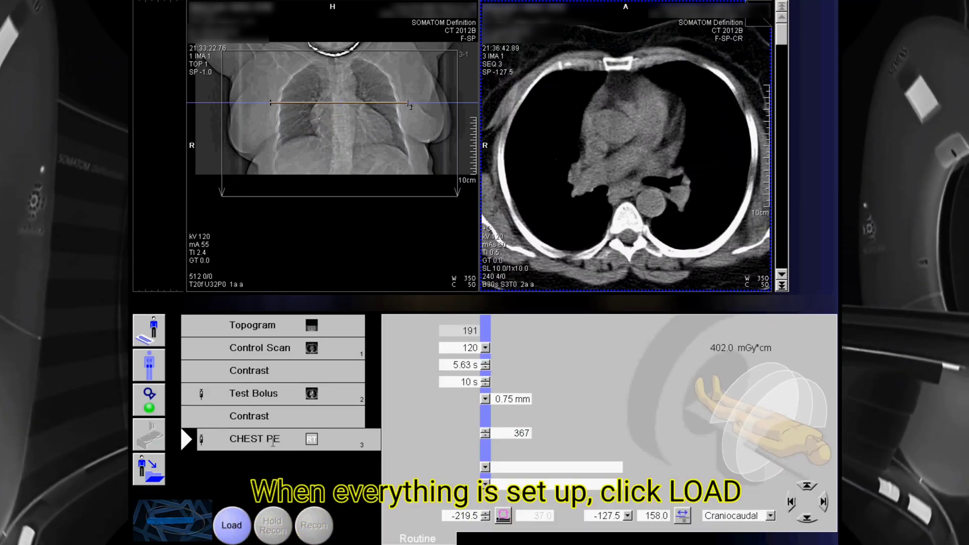
pyautogui.click(232, 528)
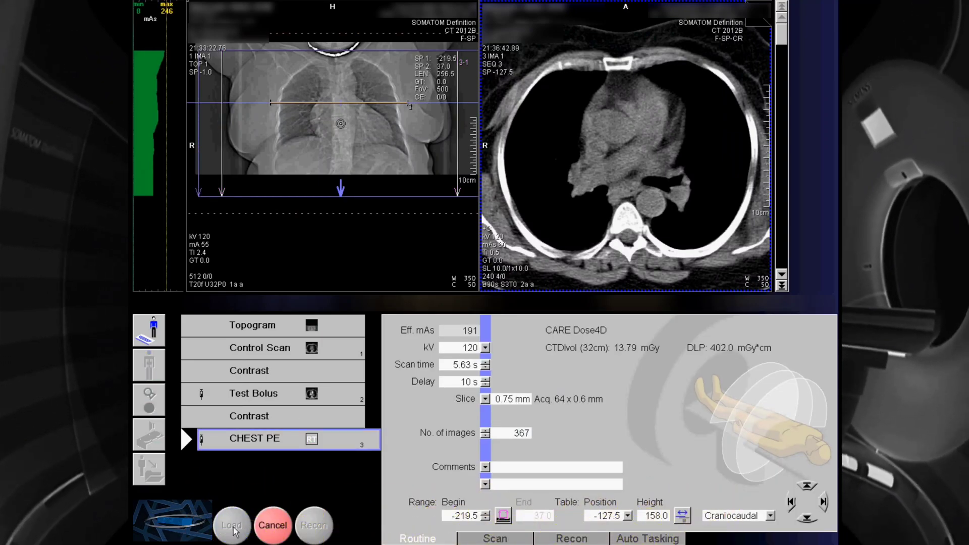